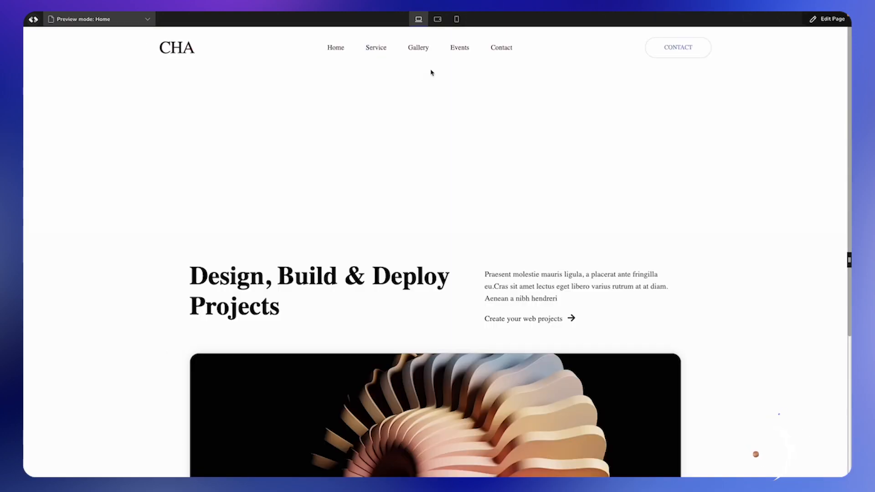
Step: Move the hero section with the heading and image down, leaving an empty gap beneath the navigation bar
{"action": "mouse_move", "coordinate": [379, 54]}
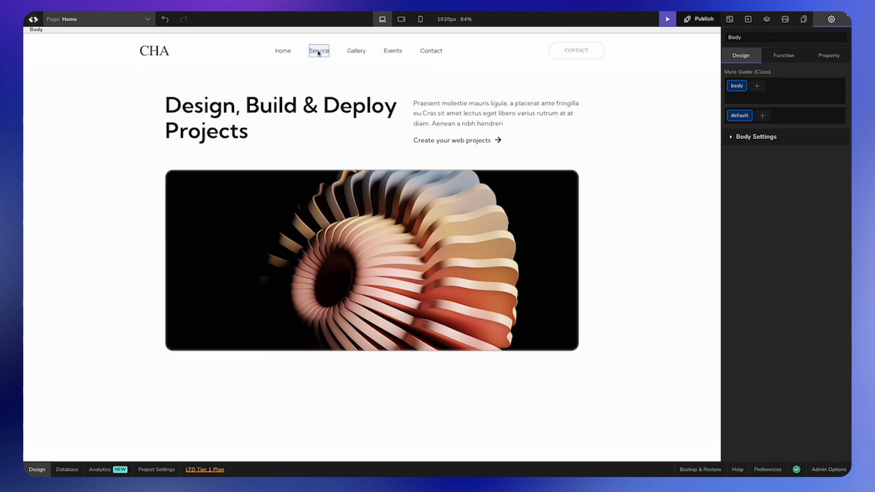
{"action": "left_click", "coordinate": [40, 67]}
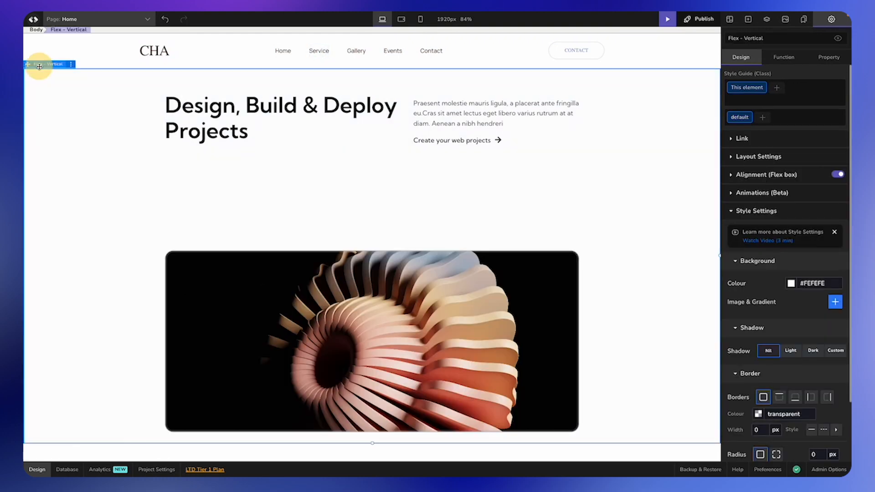
{"action": "left_click_drag", "start_coordinate": [39, 66], "coordinate": [36, 201]}
{"action": "left_click", "coordinate": [114, 180]}
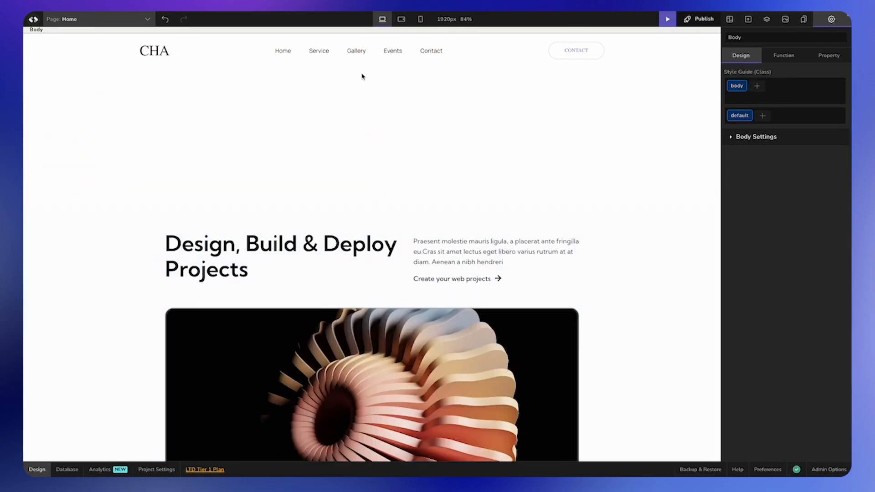
Step: Add a Div block just below the Service link and name it DropdownContainer
{"action": "left_click", "coordinate": [747, 21]}
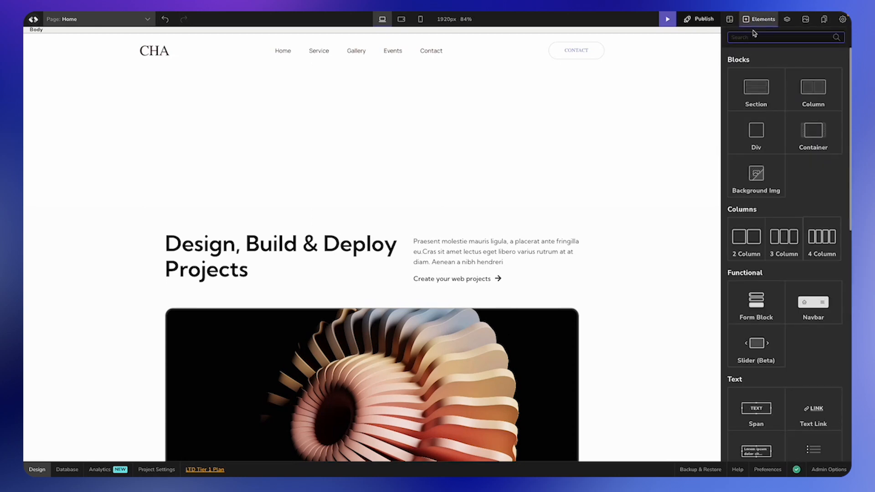
{"action": "left_click_drag", "start_coordinate": [761, 146], "coordinate": [318, 94]}
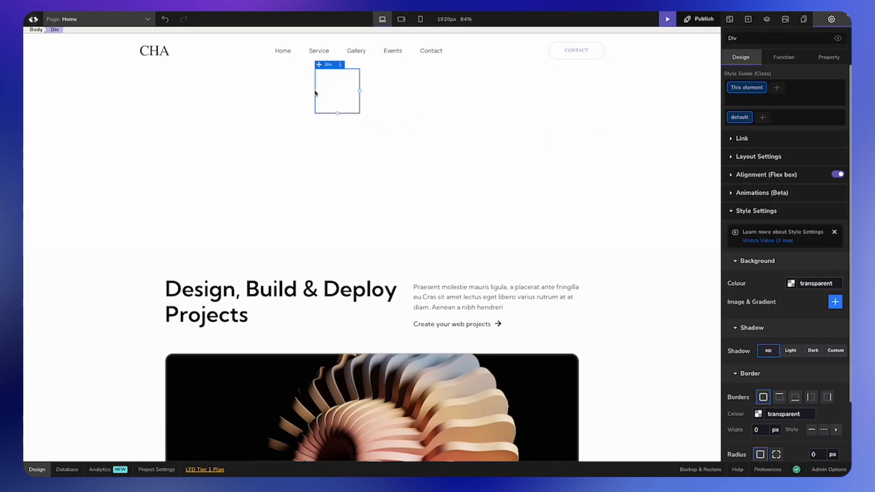
{"action": "left_click", "coordinate": [738, 38]}
{"action": "type", "text": "DropdownConta"}
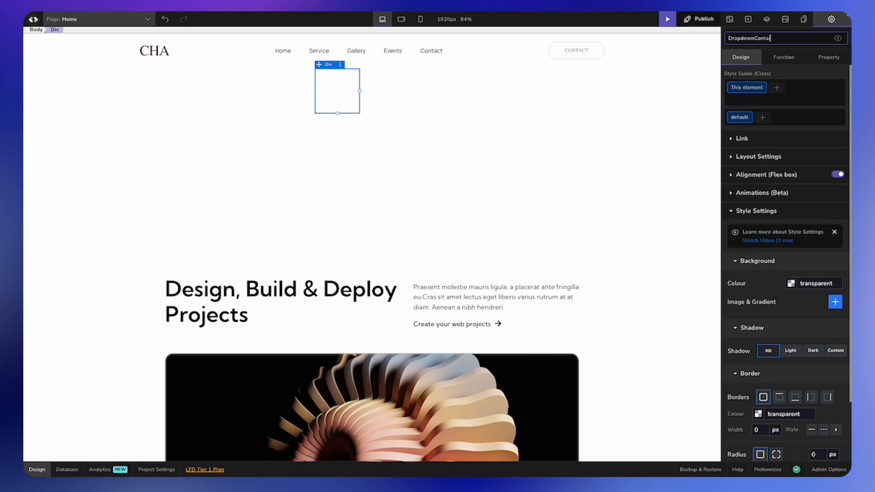
{"action": "type", "text": "iner"}
{"action": "key", "text": "Return"}
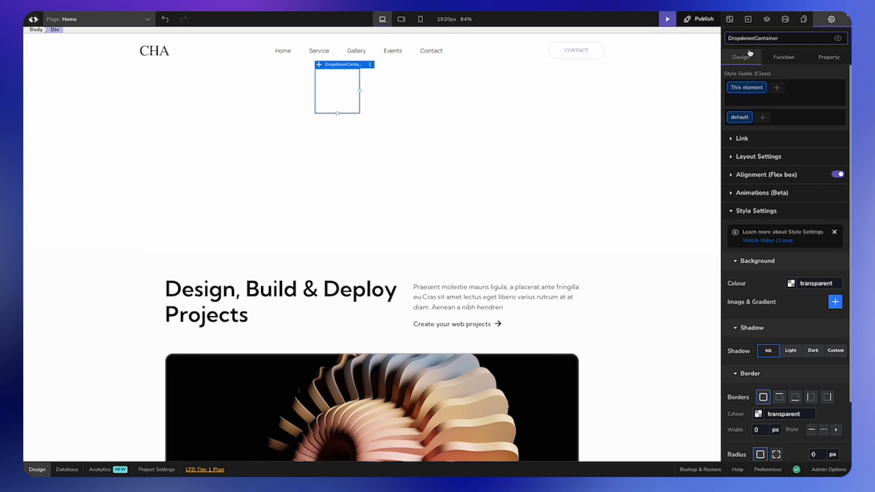
Step: Duplicate the Home link from the header and place the copy inside the DropdownContainer
{"action": "left_click", "coordinate": [283, 51]}
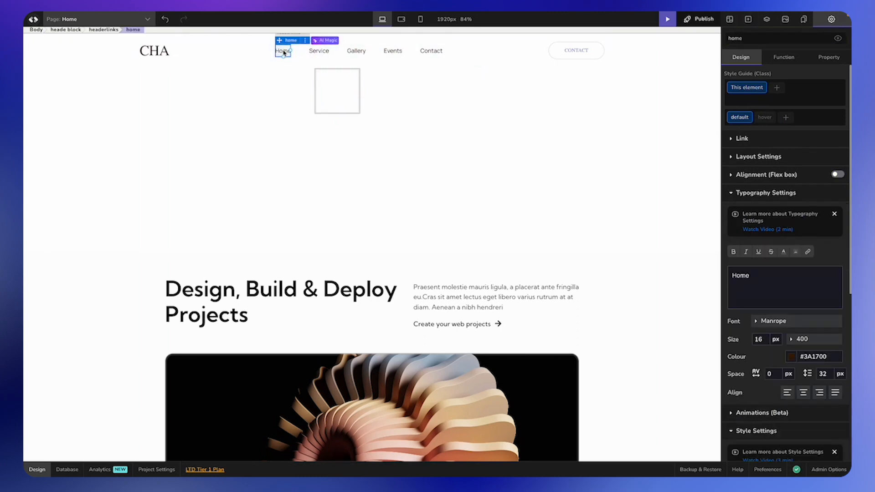
{"action": "key", "text": "ctrl+d"}
{"action": "left_click_drag", "start_coordinate": [294, 51], "coordinate": [335, 85]}
{"action": "left_click", "coordinate": [341, 91]}
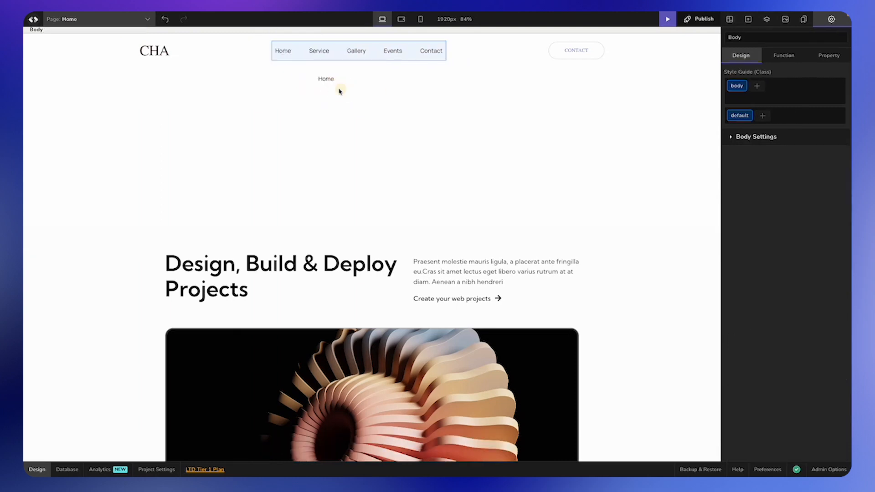
Step: Change the text of the copied link in the DropdownContainer to "Service 1"
{"action": "left_click", "coordinate": [325, 80]}
{"action": "left_click", "coordinate": [762, 286]}
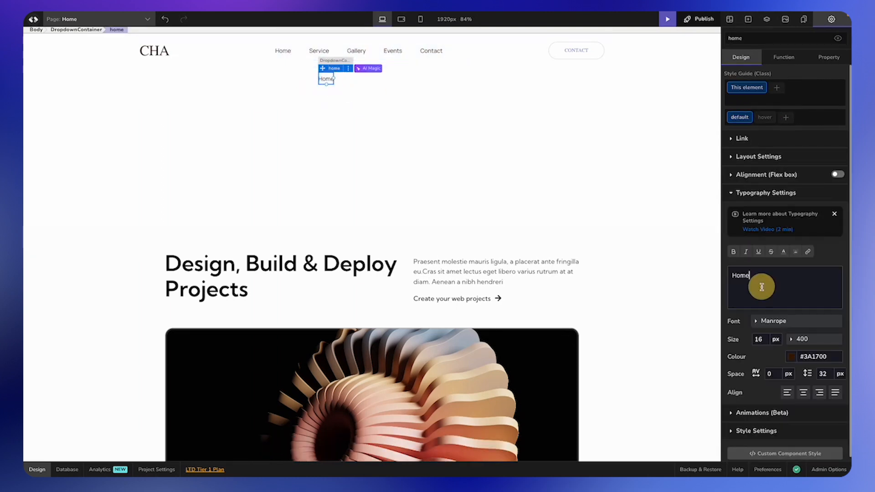
{"action": "key", "text": "ctrl+a"}
{"action": "type", "text": "Service 1"}
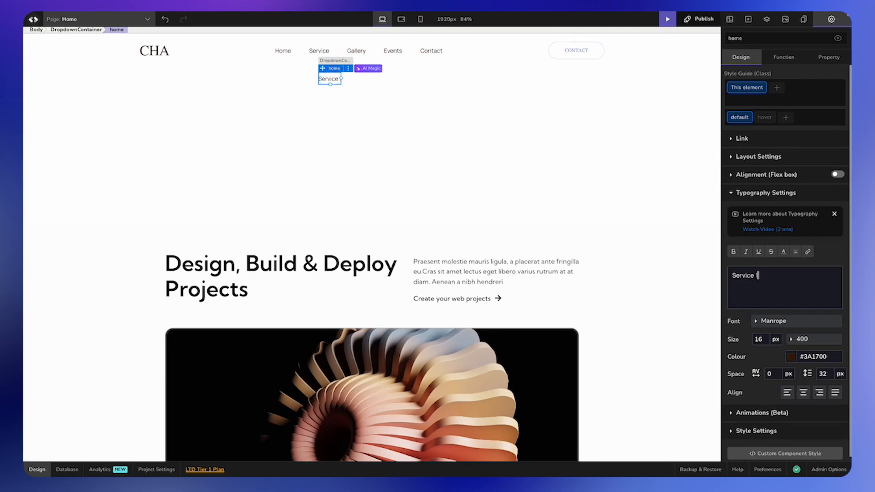
Step: Duplicate the Service 1 link three times within the dropdown and label the second entry "Service 2"
{"action": "left_click", "coordinate": [326, 83]}
{"action": "key", "text": "ctrl+d"}
{"action": "key", "text": "ctrl+d"}
{"action": "key", "text": "ctrl+d"}
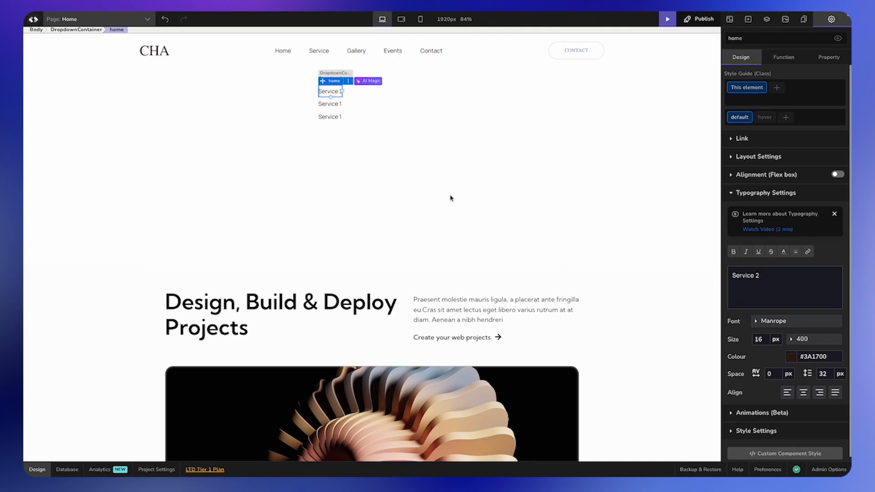
Step: Change the text of the third and fourth dropdown links to "Service 3" and "Service 4"
{"action": "left_click", "coordinate": [329, 104]}
{"action": "left_click", "coordinate": [771, 273]}
{"action": "key", "text": "BackSpace"}
{"action": "type", "text": "3"}
{"action": "left_click", "coordinate": [329, 117]}
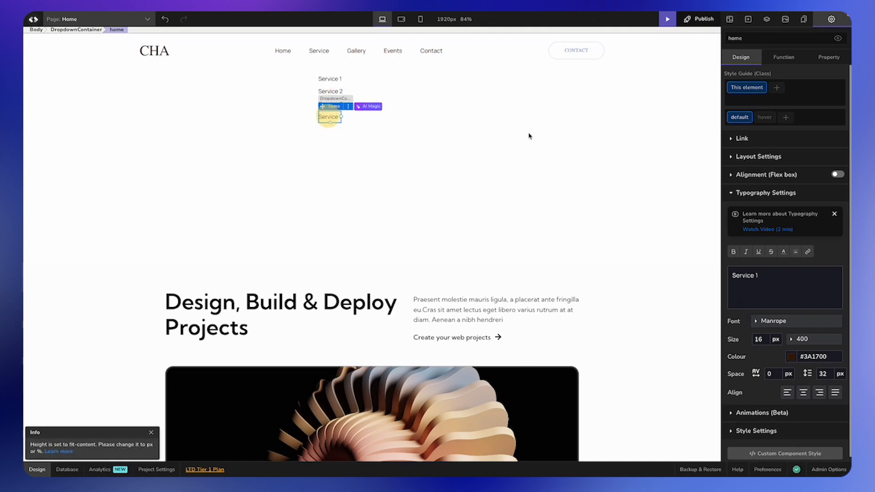
{"action": "left_click", "coordinate": [770, 276]}
{"action": "key", "text": "BackSpace"}
{"action": "type", "text": "4"}
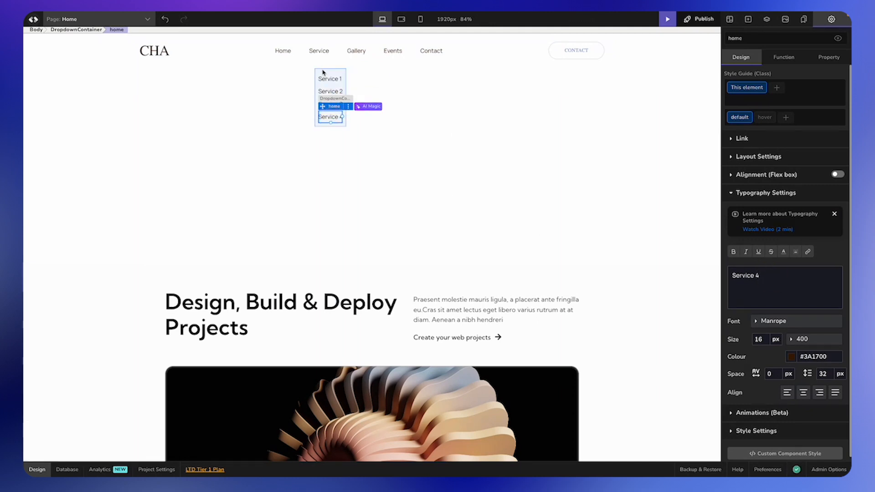
Step: Set the DropdownContainer's width to 200 px
{"action": "left_click", "coordinate": [323, 72]}
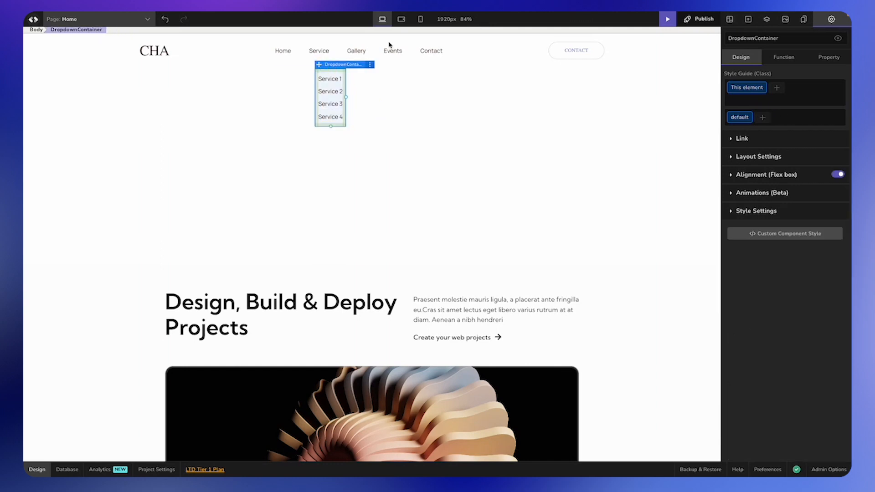
{"action": "left_click", "coordinate": [767, 157]}
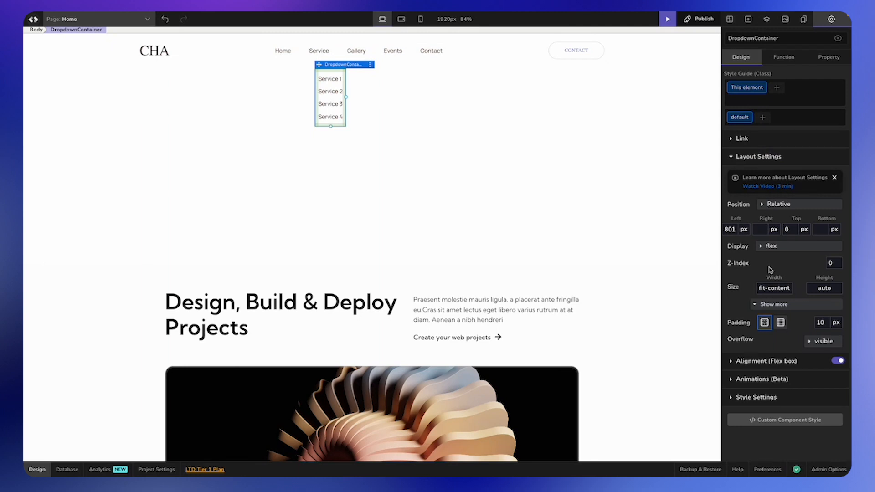
{"action": "left_click", "coordinate": [779, 291]}
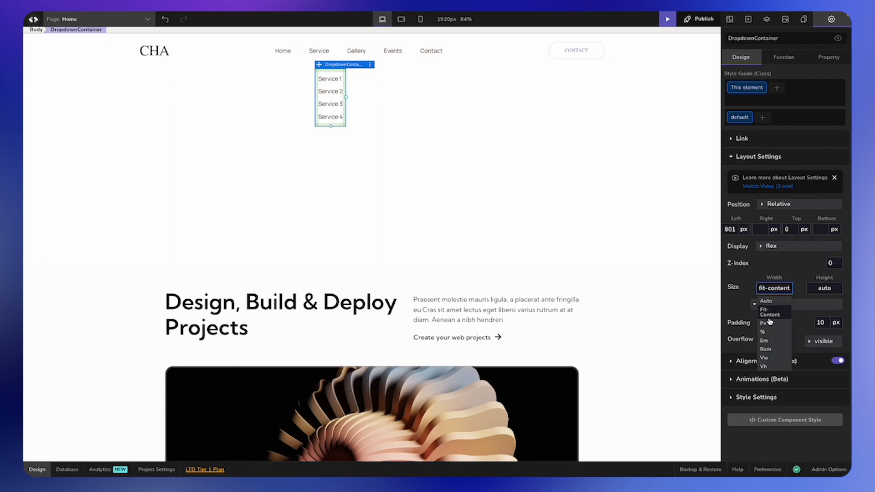
{"action": "type", "text": "200"}
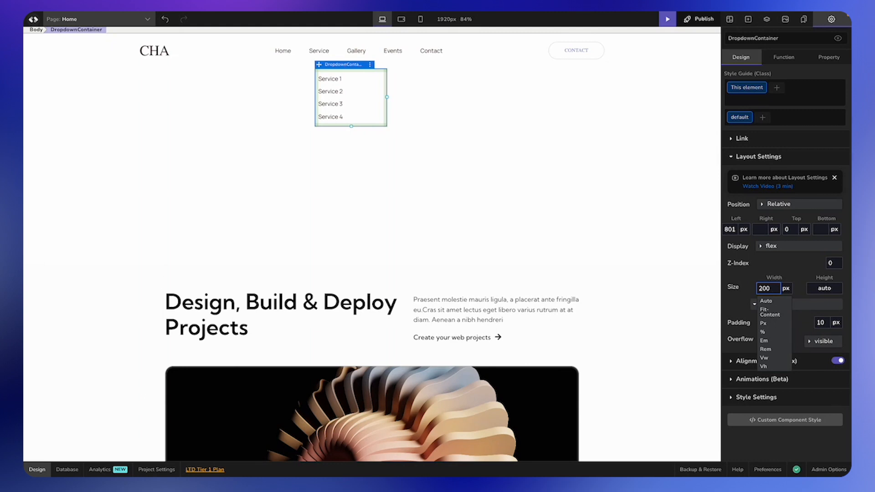
{"action": "left_click", "coordinate": [751, 275]}
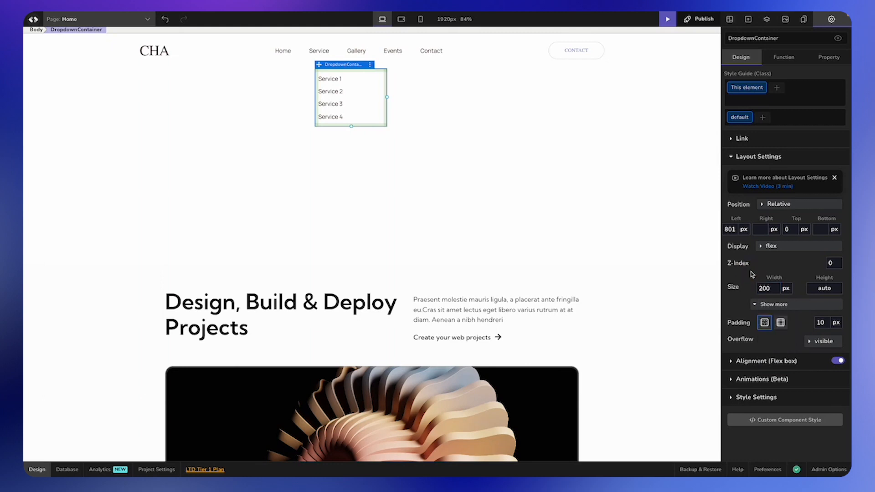
Step: Centre the links inside the DropdownContainer by setting both Align Items and Justify Content to centre
{"action": "left_click", "coordinate": [746, 361]}
{"action": "scroll", "coordinate": [766, 310], "scroll_direction": "down", "scroll_amount": 4}
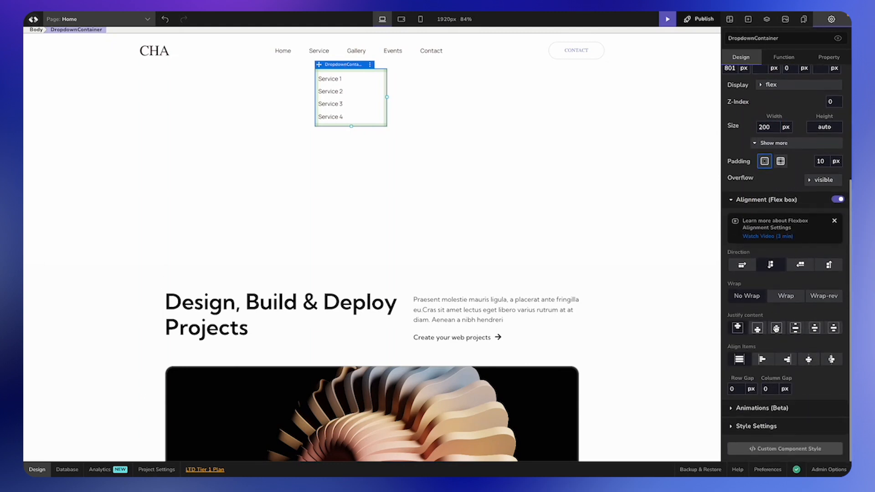
{"action": "left_click", "coordinate": [809, 360]}
{"action": "left_click", "coordinate": [777, 329]}
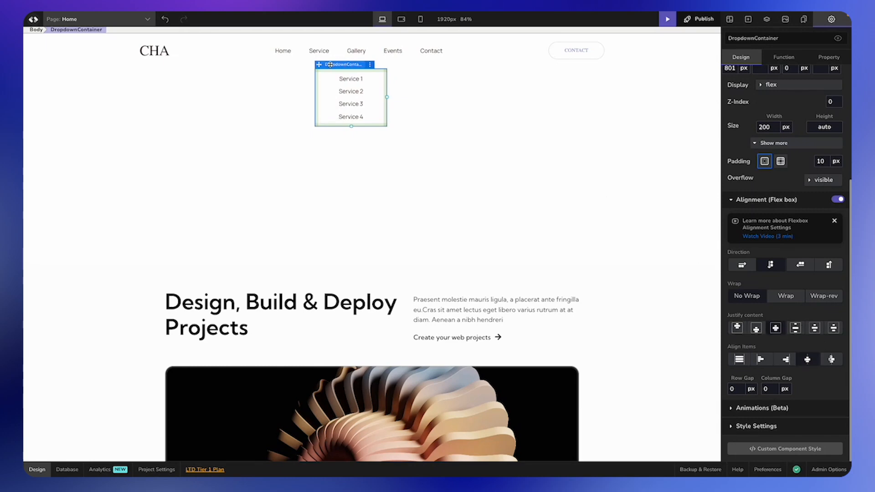
Step: Set the DropdownContainer's height to fit-content
{"action": "scroll", "coordinate": [795, 151], "scroll_direction": "up", "scroll_amount": 4}
{"action": "left_click", "coordinate": [824, 288]}
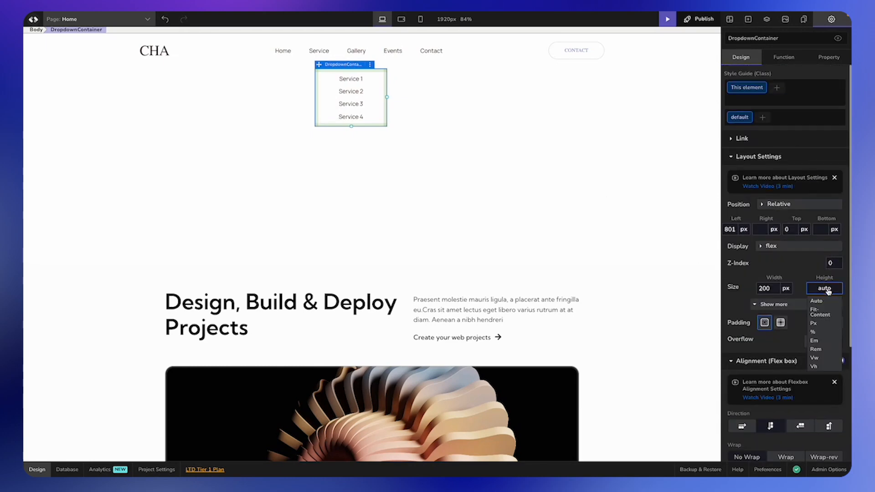
{"action": "left_click", "coordinate": [825, 314]}
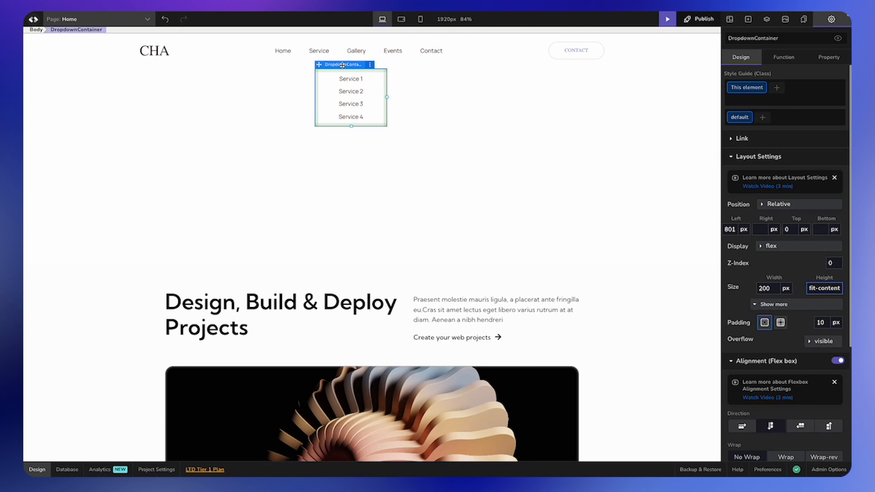
Step: Move the DropdownContainer into the Div holding the Service link in the header and set its position to Absolute
{"action": "left_click_drag", "start_coordinate": [342, 65], "coordinate": [316, 56]}
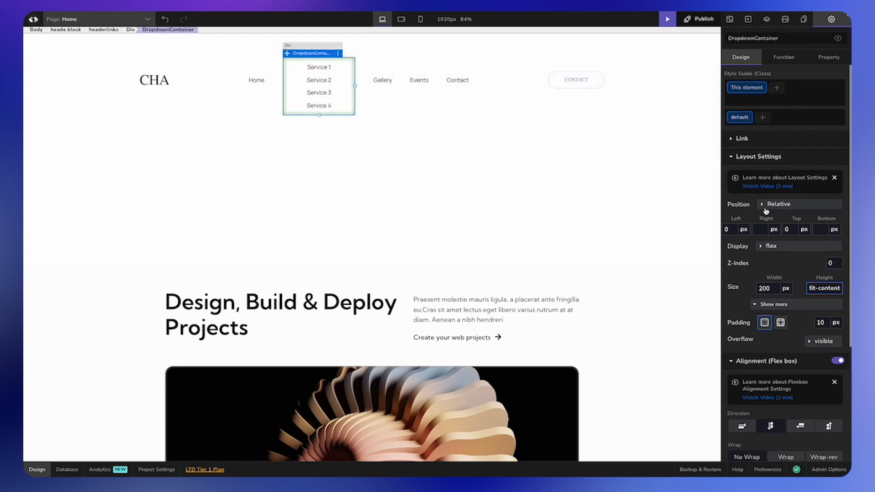
{"action": "left_click", "coordinate": [766, 204]}
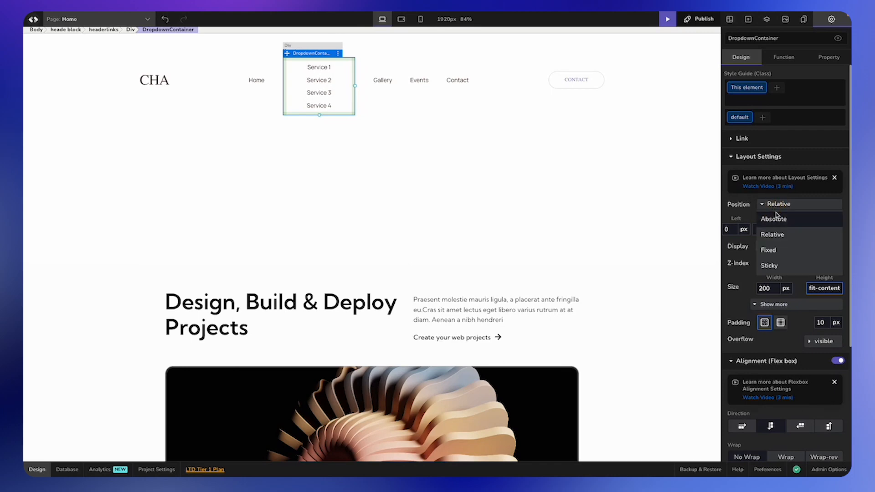
{"action": "left_click", "coordinate": [775, 220]}
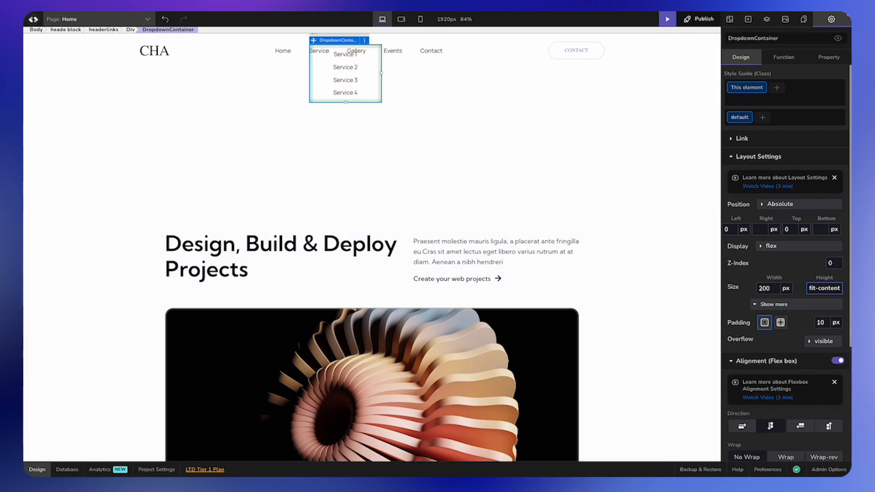
Step: Set the DropdownContainer's top offset to 30 px
{"action": "left_click", "coordinate": [793, 229]}
{"action": "type", "text": "20"}
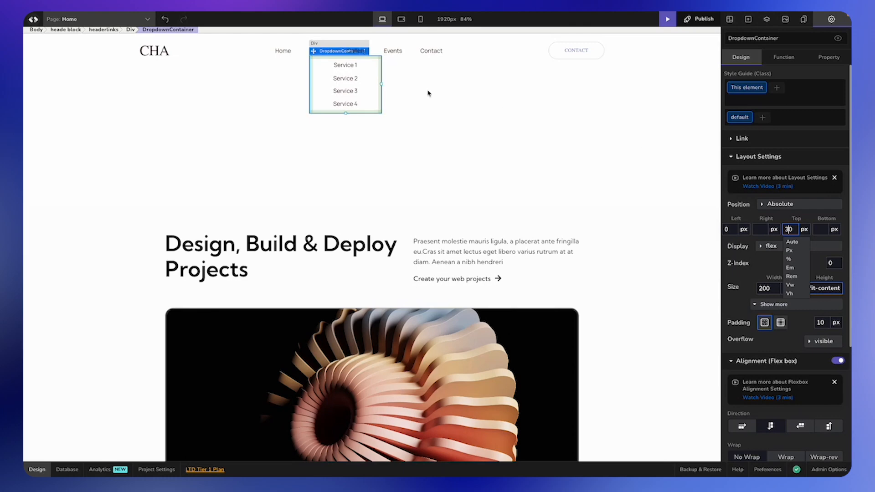
{"action": "left_click", "coordinate": [395, 81]}
Step: Apply a Light shadow to the DropdownContainer
{"action": "left_click", "coordinate": [319, 74]}
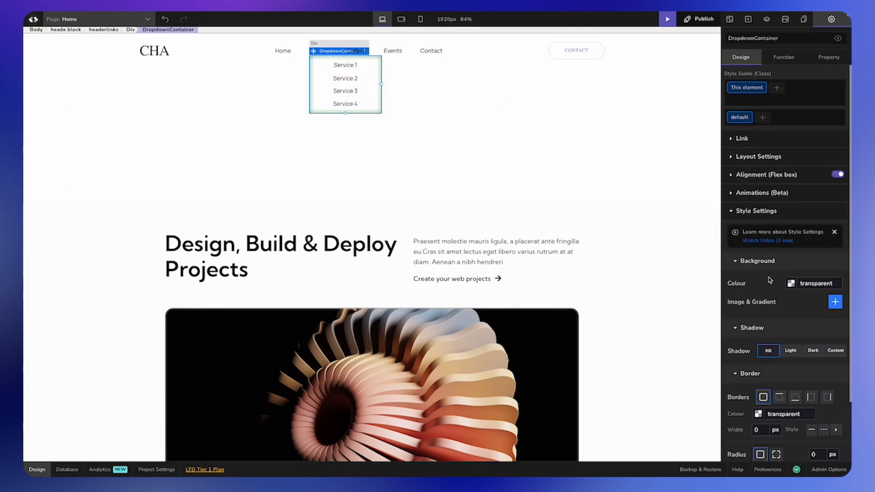
{"action": "scroll", "coordinate": [769, 281], "scroll_direction": "down", "scroll_amount": 2}
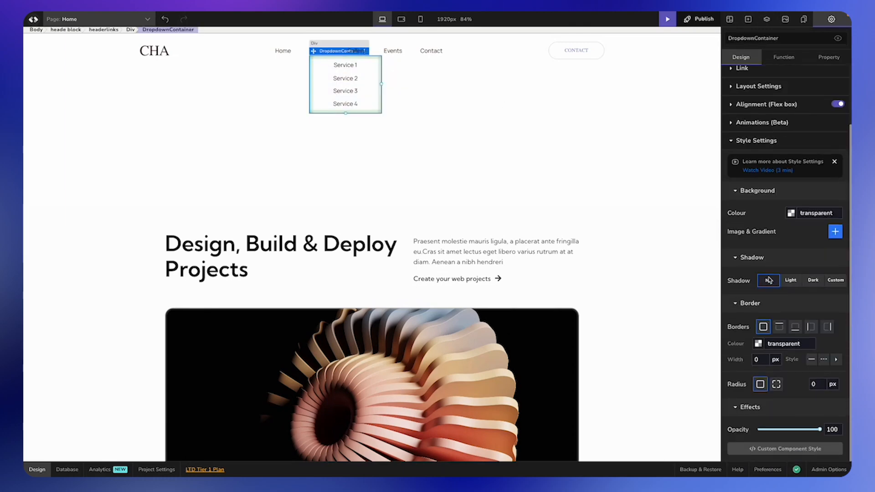
{"action": "left_click", "coordinate": [809, 282]}
{"action": "left_click", "coordinate": [600, 156]}
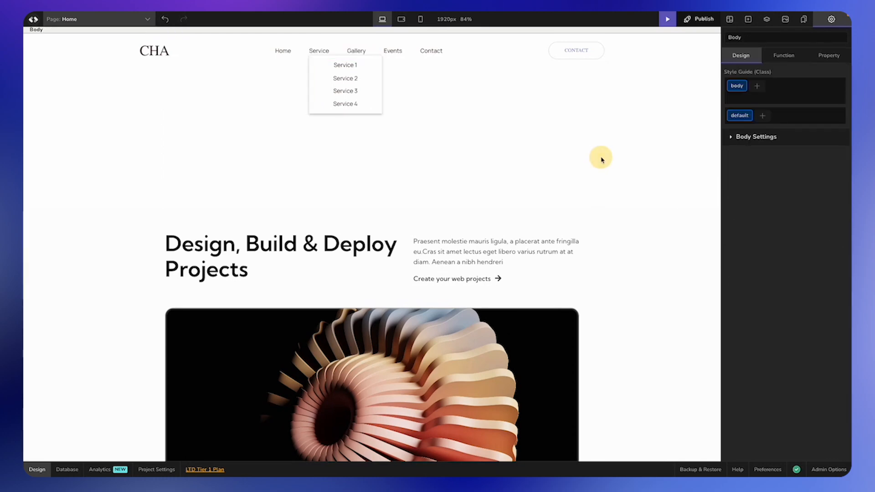
Step: Set the DropdownContainer's top offset to 40 px so it sits lower beneath the Service link
{"action": "left_click", "coordinate": [313, 75]}
{"action": "left_click", "coordinate": [758, 157]}
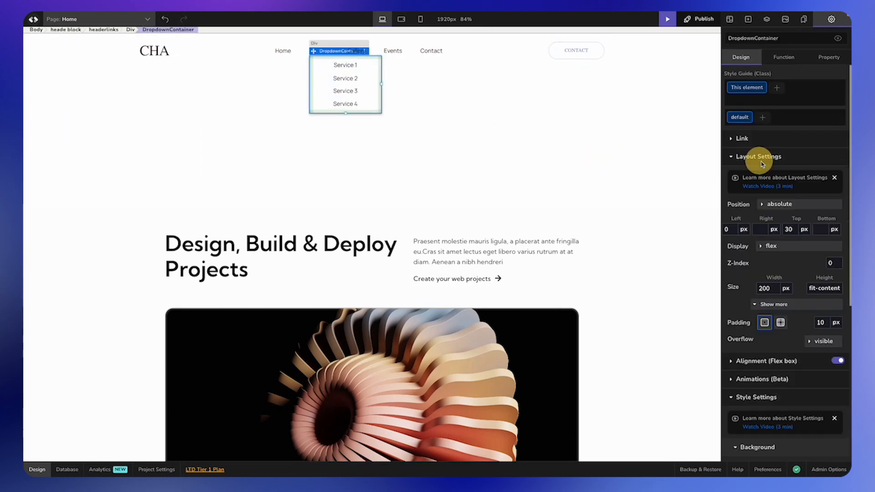
{"action": "left_click", "coordinate": [790, 229]}
{"action": "type", "text": "4"}
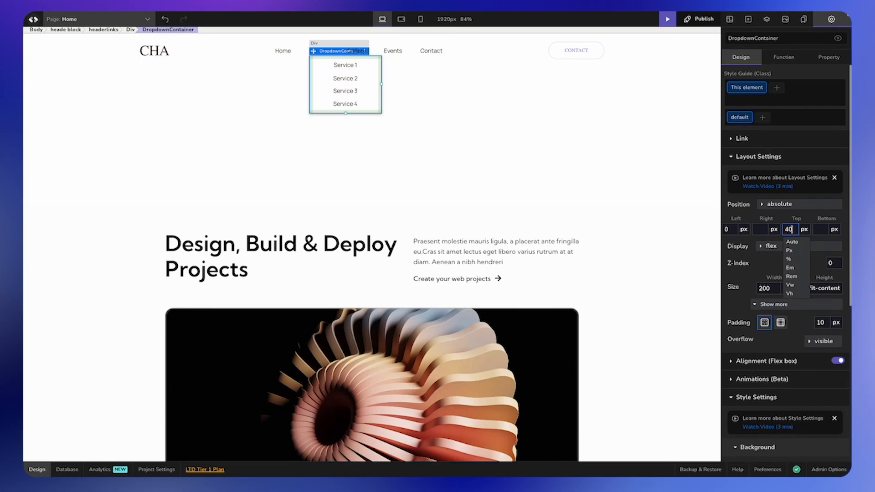
{"action": "key", "text": "Return"}
{"action": "left_click", "coordinate": [571, 132]}
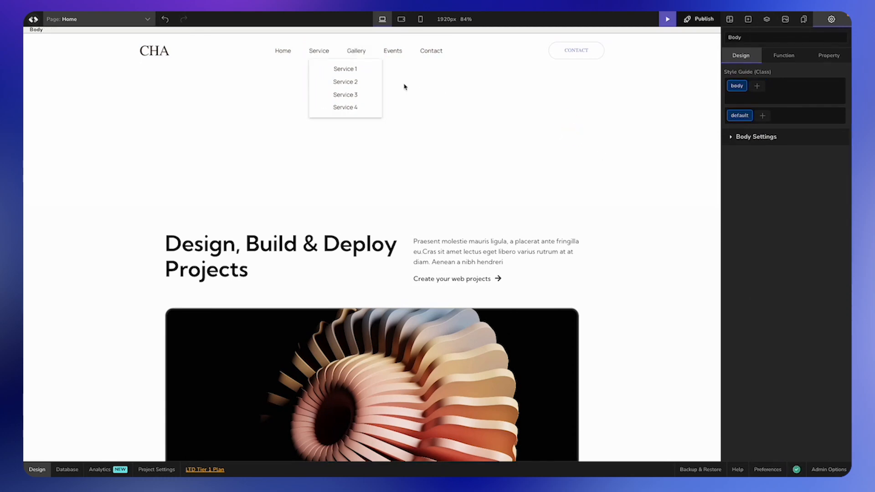
Step: Hide the DropdownContainer under the Service link by setting its display to None
{"action": "left_click", "coordinate": [315, 71]}
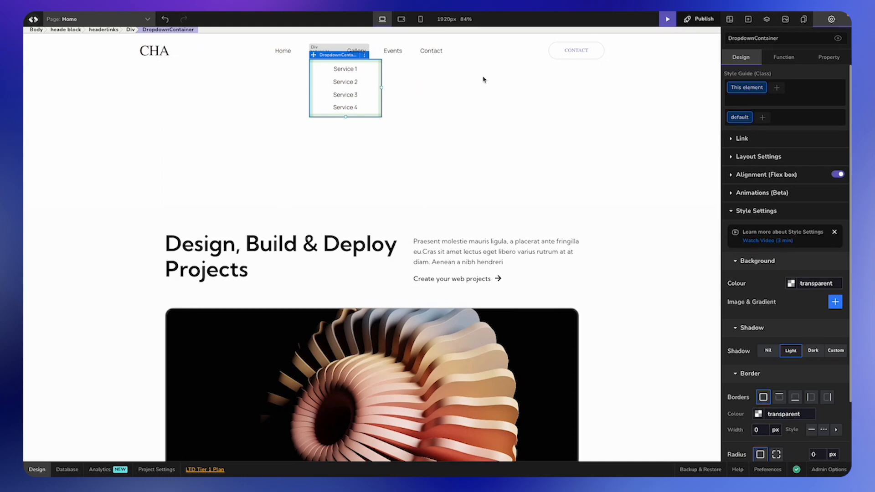
{"action": "left_click", "coordinate": [751, 157]}
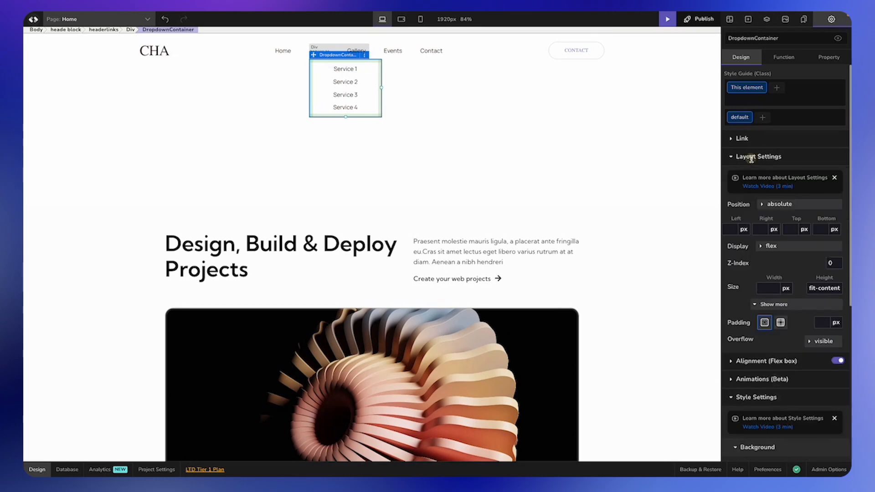
{"action": "left_click", "coordinate": [777, 249]}
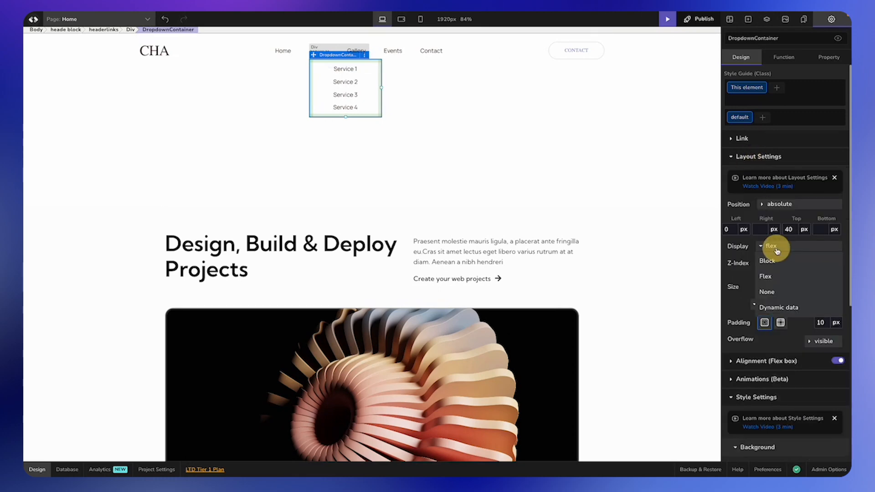
{"action": "left_click", "coordinate": [775, 295]}
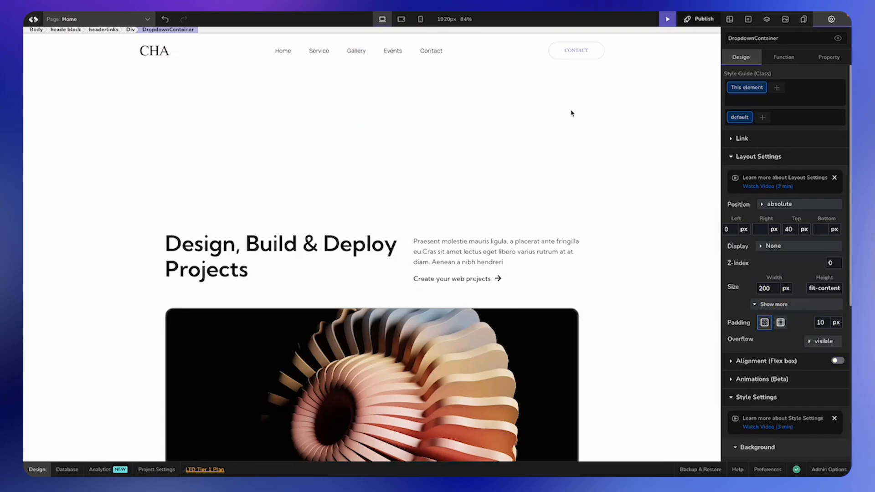
Step: Give the Service link an "Element is hovered" event that runs an "Update an element's style" function
{"action": "left_click", "coordinate": [316, 51]}
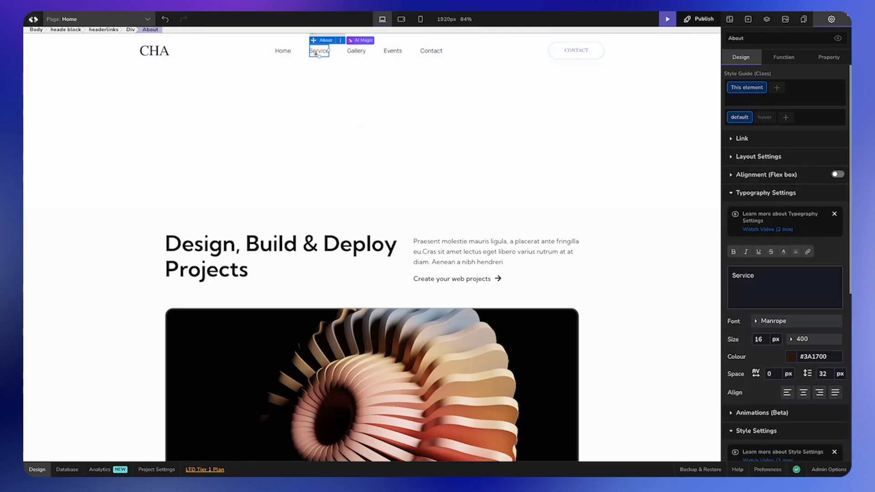
{"action": "left_click", "coordinate": [783, 58]}
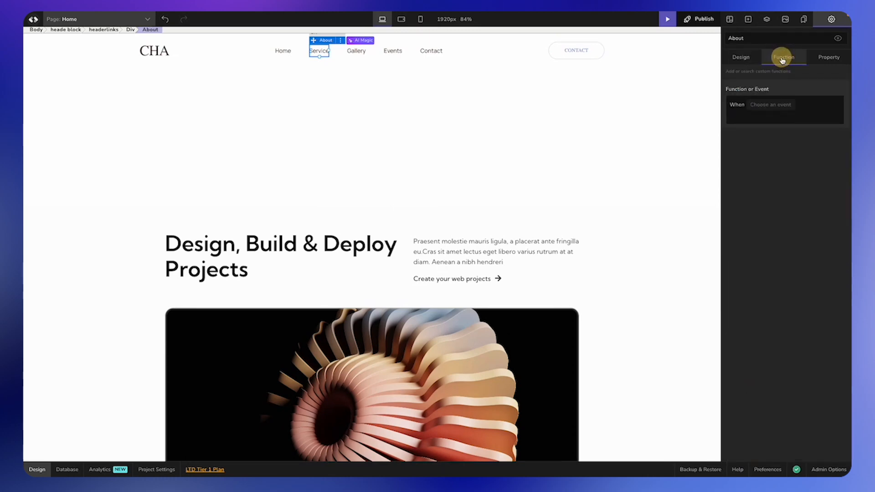
{"action": "left_click", "coordinate": [772, 106]}
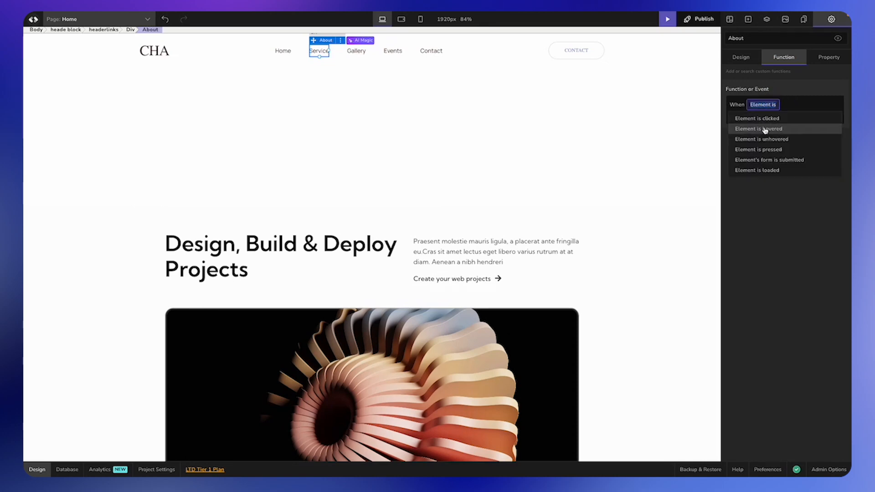
{"action": "left_click", "coordinate": [778, 130]}
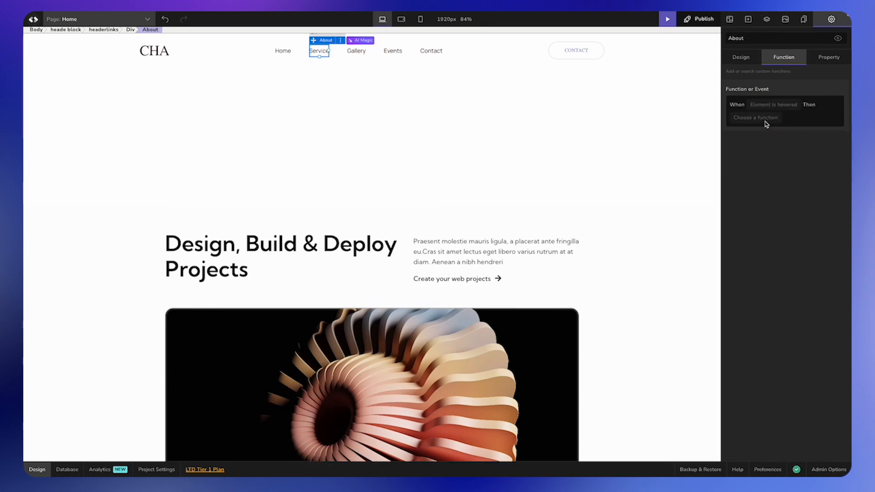
{"action": "left_click", "coordinate": [763, 119]}
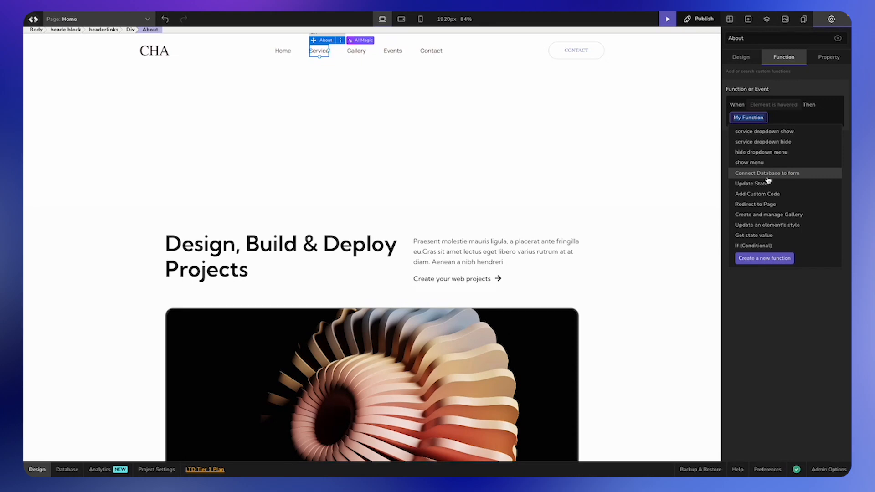
{"action": "left_click", "coordinate": [774, 226]}
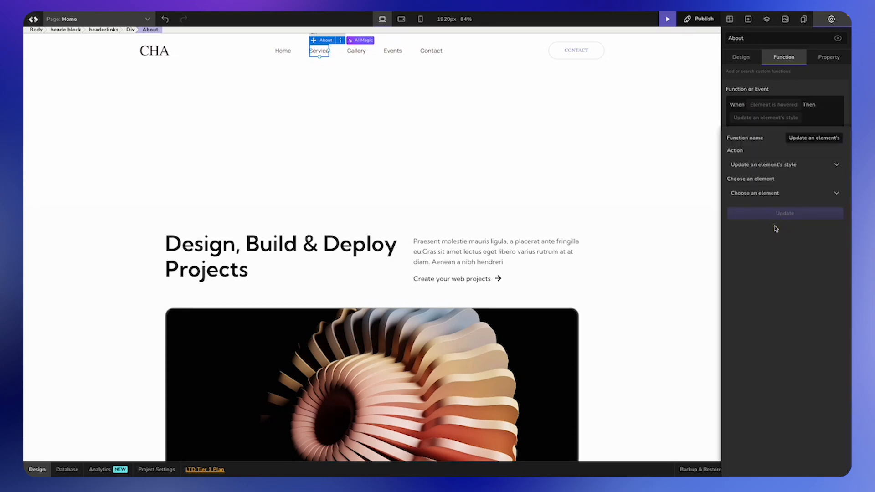
Step: Name the hover function "show service dropdown" and choose DropdownContainer as the element it updates
{"action": "triple_click", "coordinate": [806, 136]}
{"action": "key", "text": "BackSpace"}
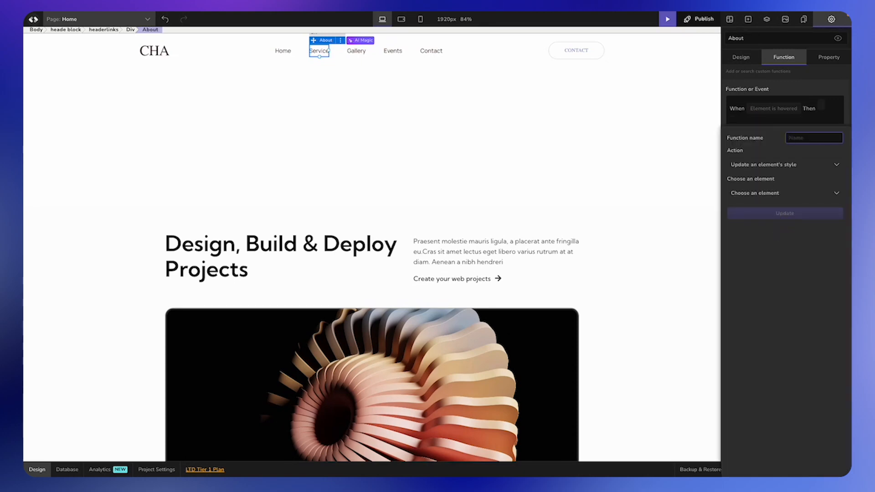
{"action": "type", "text": "sho"}
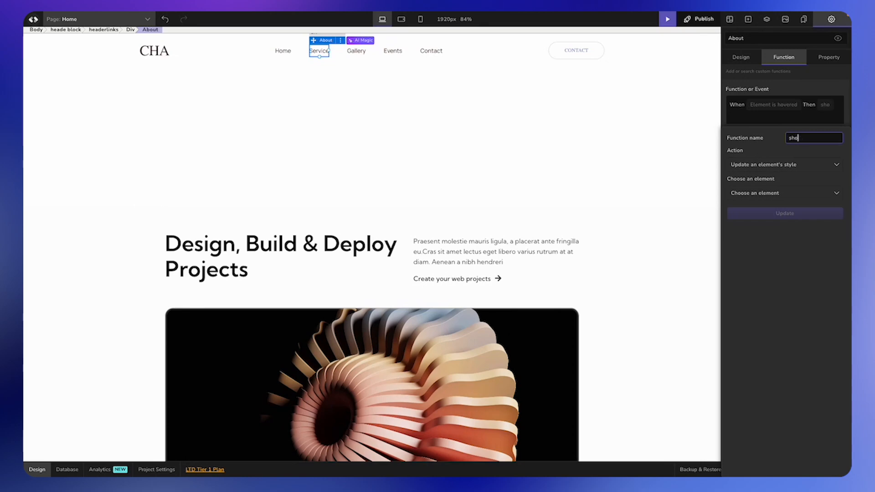
{"action": "type", "text": "w service drod"}
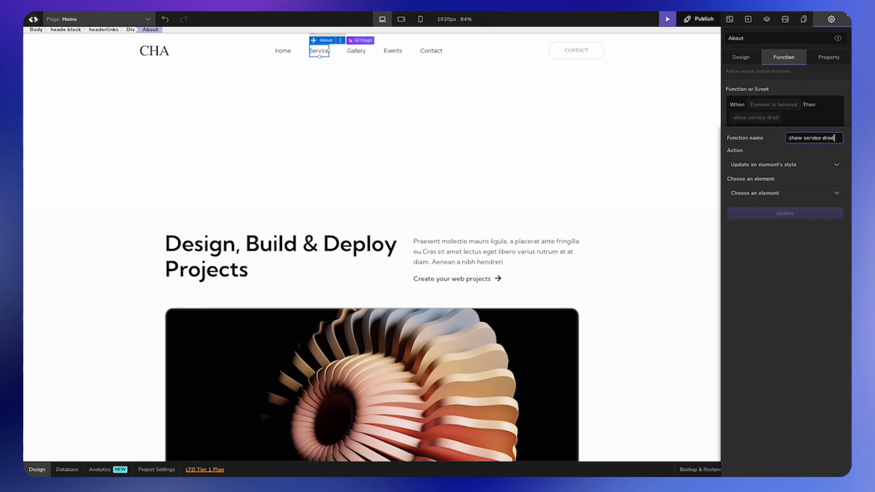
{"action": "key", "text": "BackSpace"}
{"action": "type", "text": "pdown"}
{"action": "left_click", "coordinate": [775, 193]}
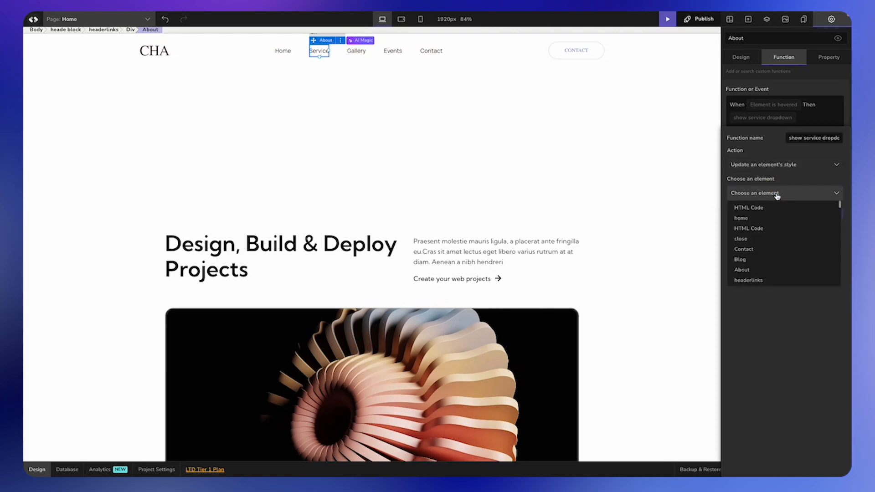
{"action": "scroll", "coordinate": [767, 242], "scroll_direction": "down", "scroll_amount": 5}
{"action": "scroll", "coordinate": [768, 242], "scroll_direction": "down", "scroll_amount": 1}
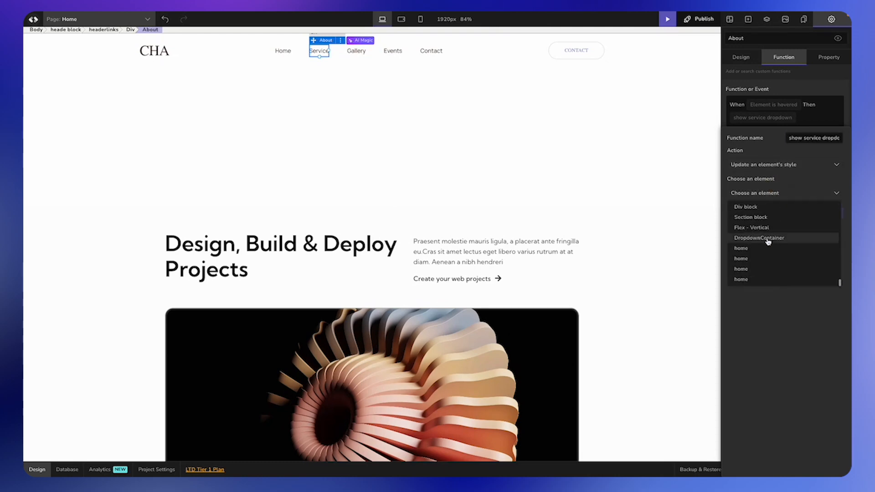
{"action": "left_click", "coordinate": [766, 240]}
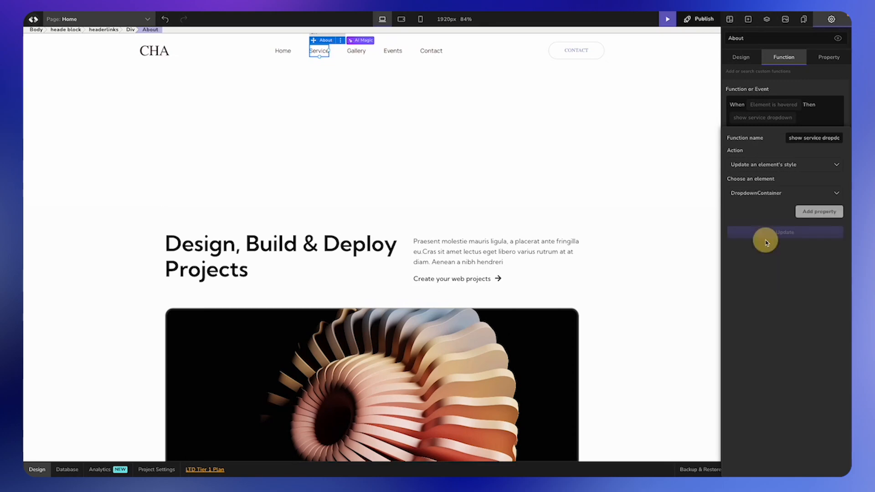
Step: Add a Display property with the value flex to the "show service dropdown" function and save it
{"action": "left_click", "coordinate": [810, 208]}
{"action": "left_click", "coordinate": [811, 222]}
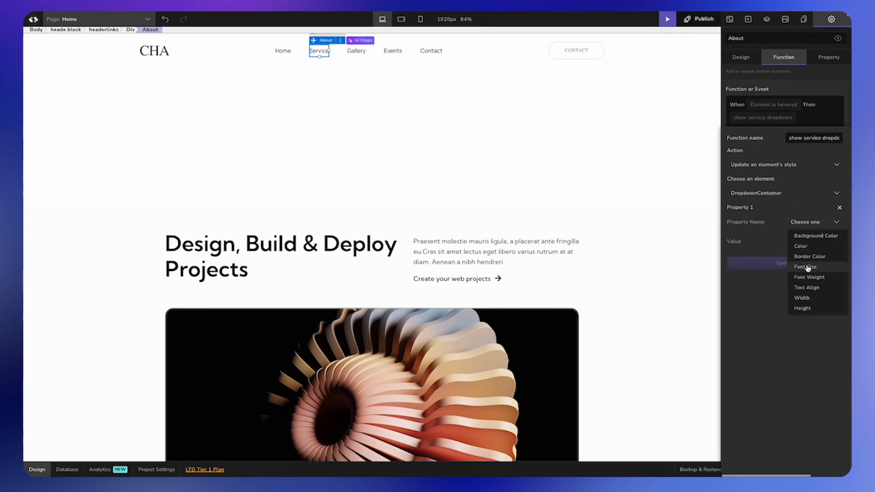
{"action": "left_click", "coordinate": [805, 269]}
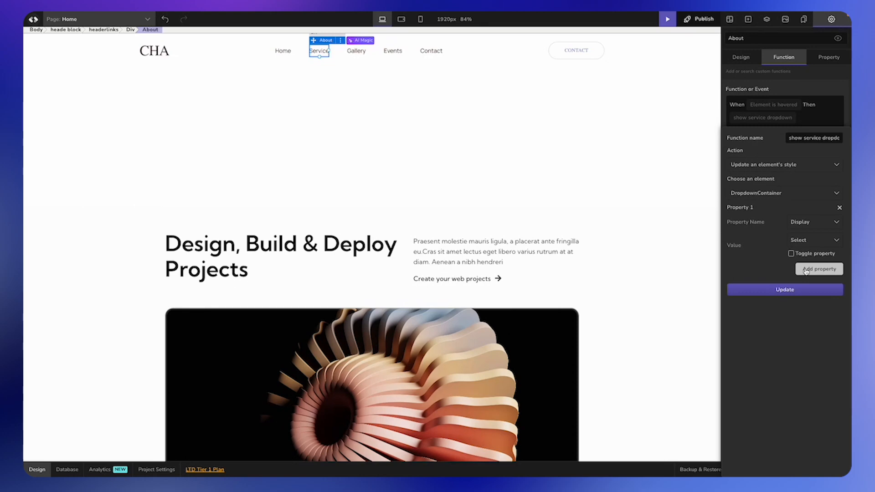
{"action": "left_click", "coordinate": [803, 240]}
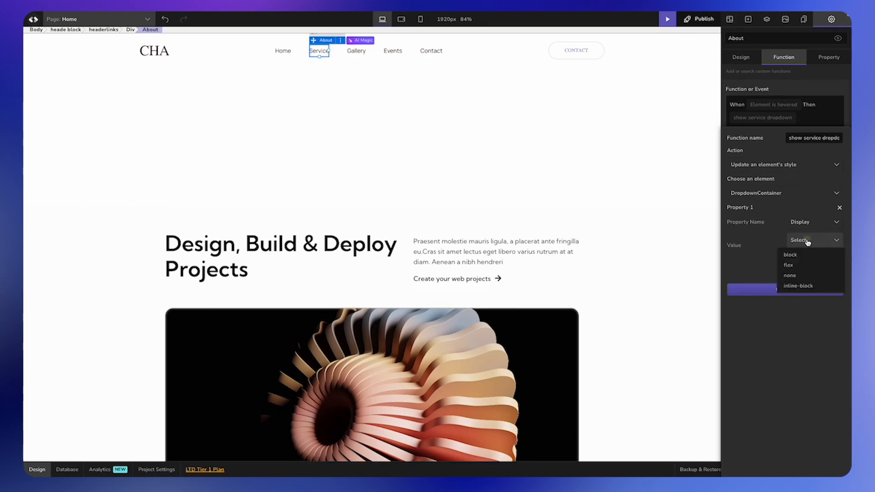
{"action": "left_click", "coordinate": [801, 266]}
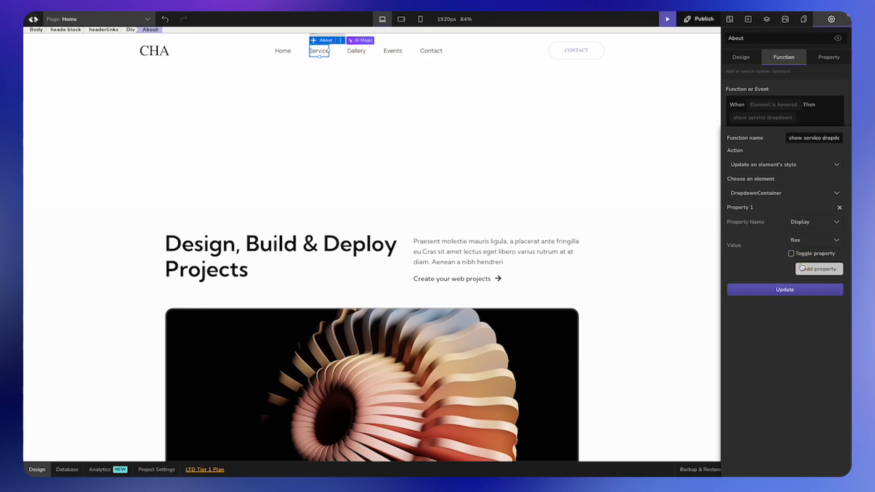
{"action": "left_click", "coordinate": [789, 291]}
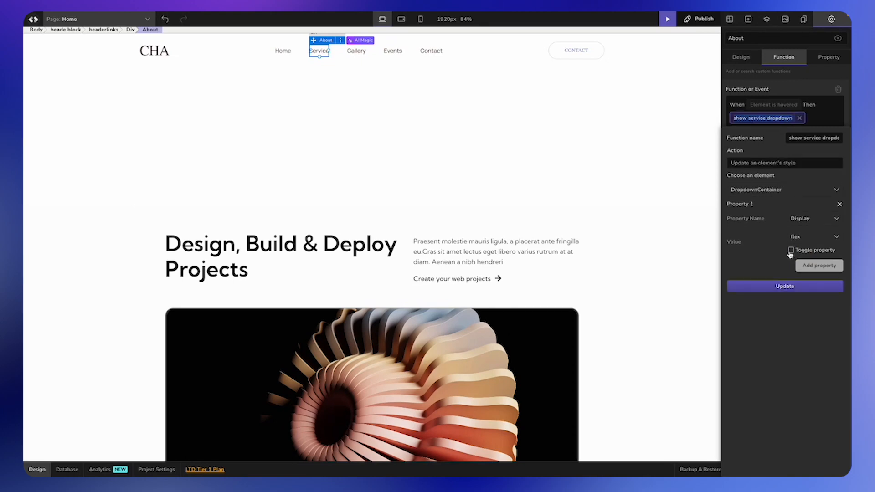
Step: Enable Toggle property for the function's Display setting, save it, and check the Service dropdown in the page preview
{"action": "left_click", "coordinate": [790, 250]}
{"action": "left_click", "coordinate": [785, 286]}
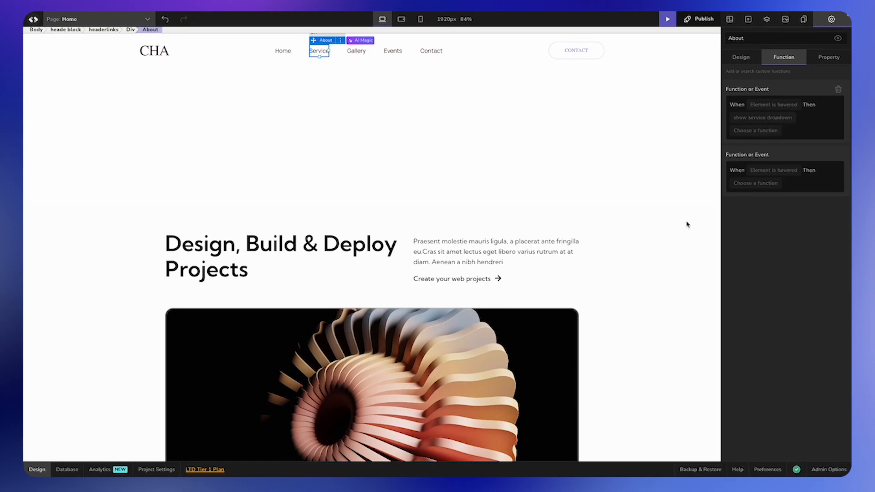
{"action": "mouse_move", "coordinate": [364, 52]}
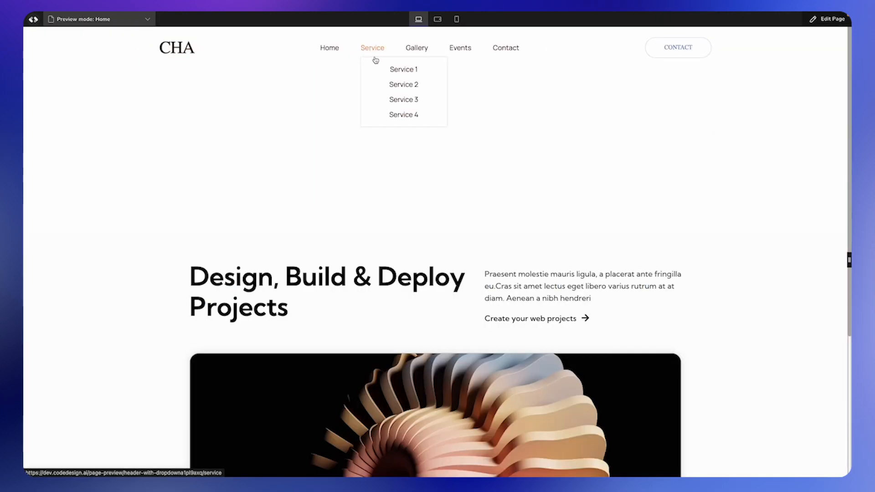